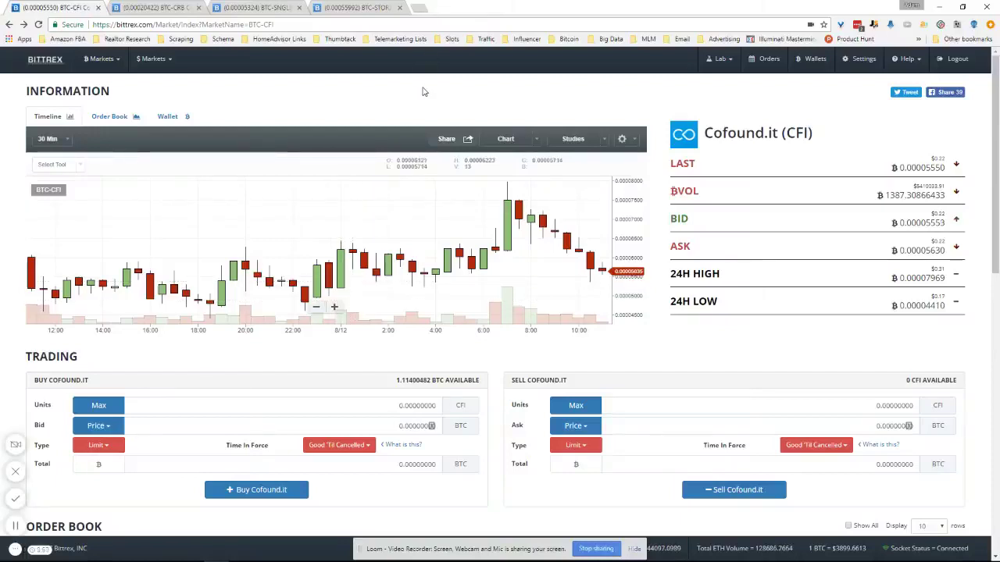
- Check the Paid altcoin signals - IBC chat in Telegram
{"action": "mouse_move", "coordinate": [217, 553]}
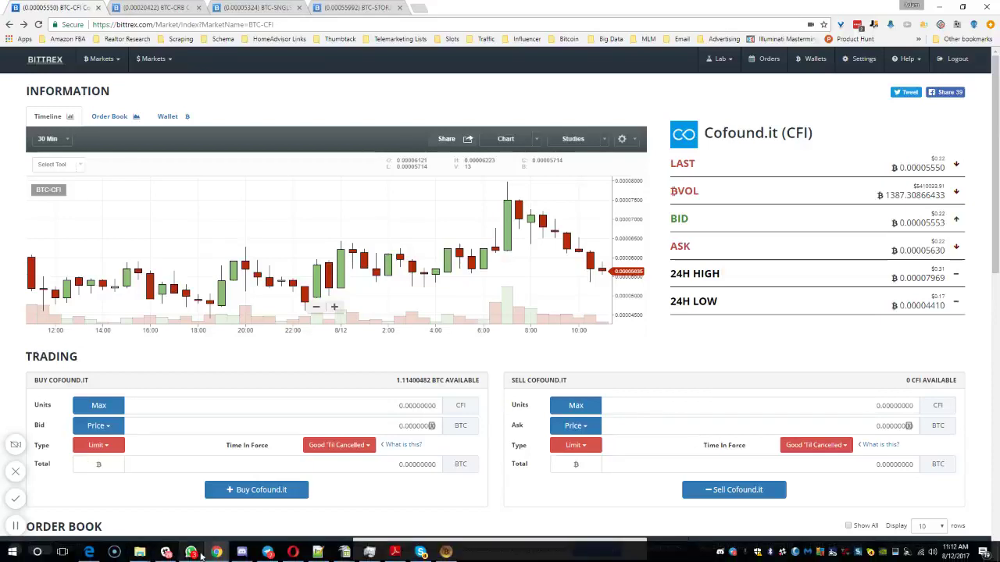
{"action": "left_click", "coordinate": [268, 553]}
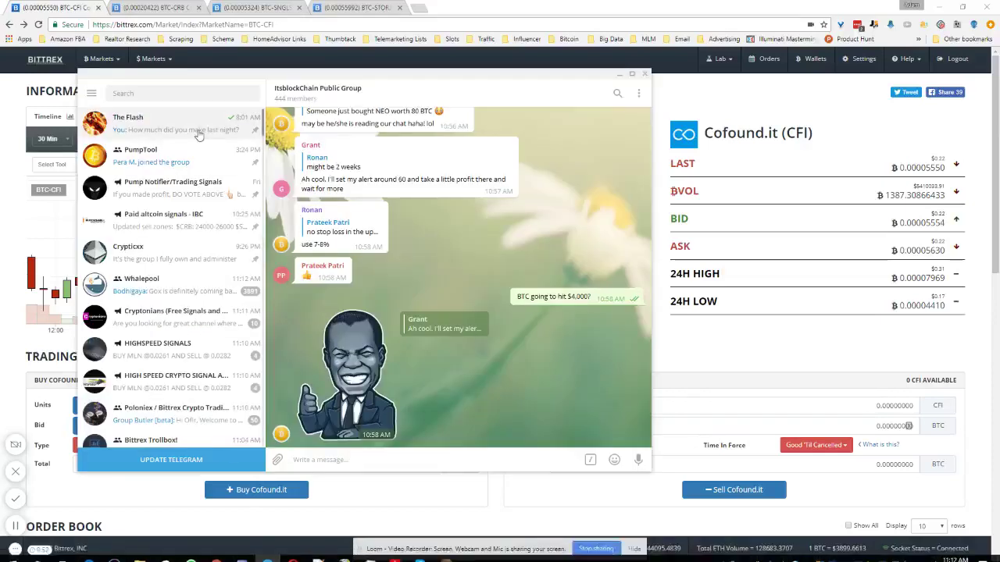
{"action": "left_click", "coordinate": [198, 232]}
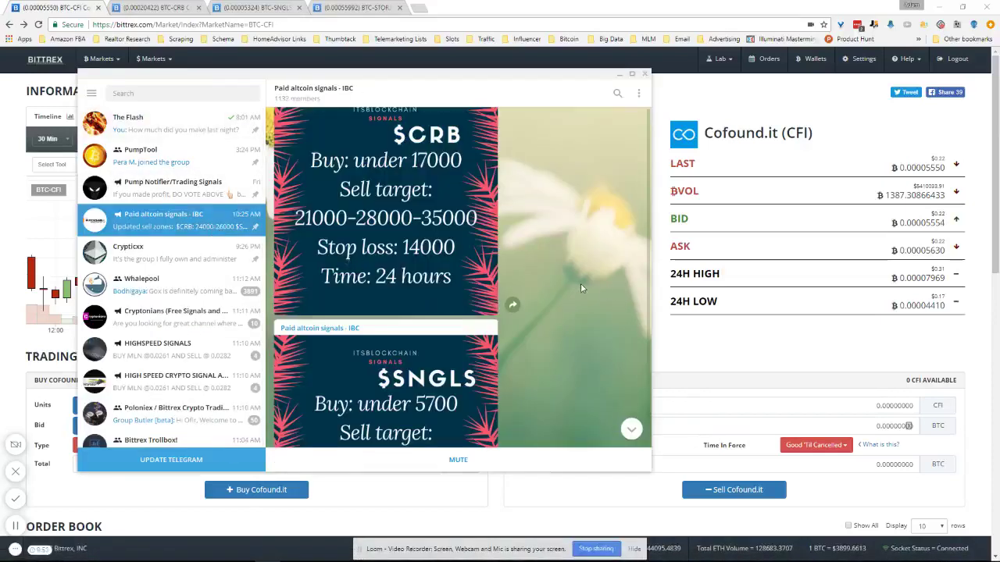
{"action": "scroll", "coordinate": [579, 286], "scroll_direction": "down", "scroll_amount": 2}
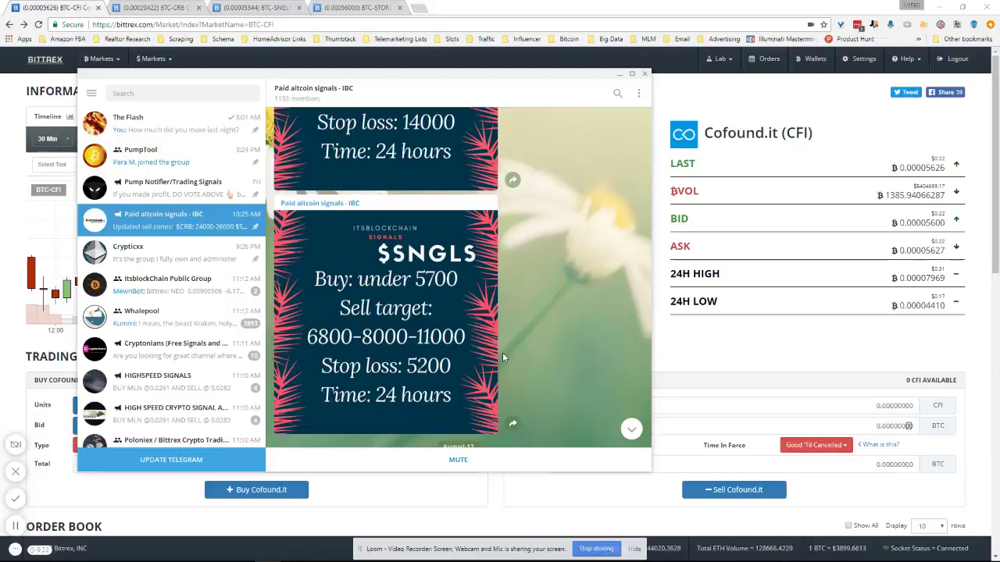
- Back on the market, cancel the open CFI limit sell at 0.00007000 from Open Orders
{"action": "left_click", "coordinate": [689, 340]}
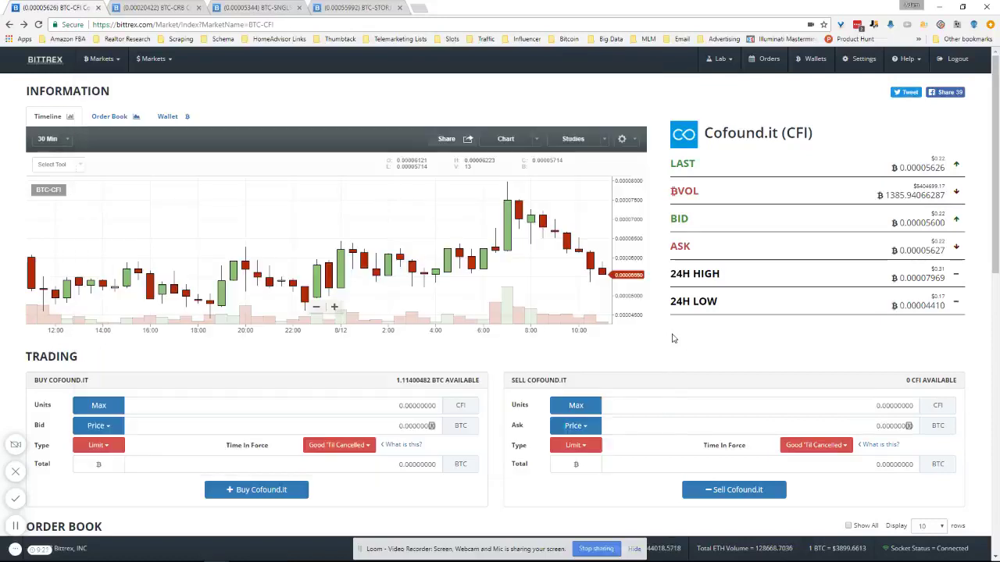
{"action": "scroll", "coordinate": [629, 316], "scroll_direction": "down", "scroll_amount": 3}
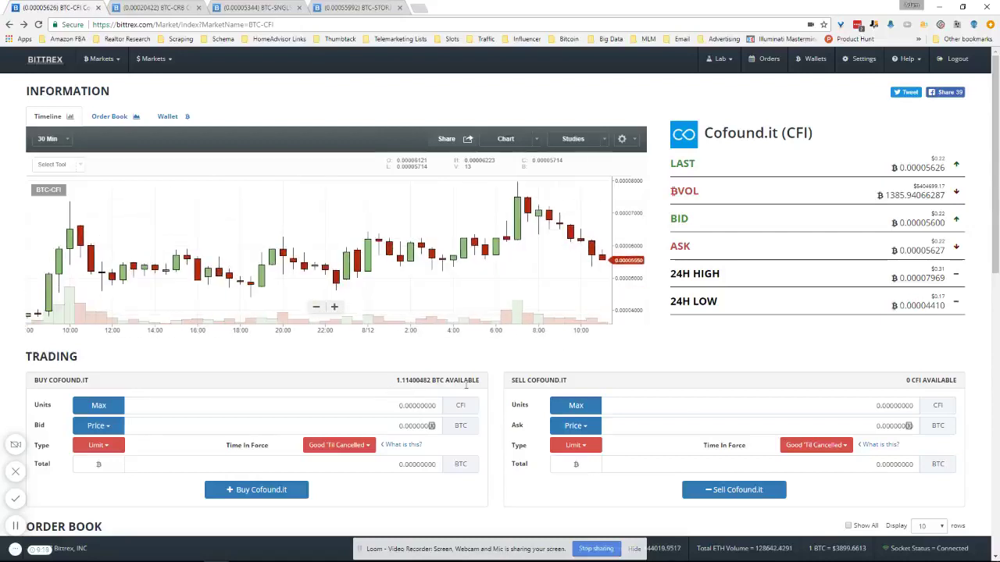
{"action": "scroll", "coordinate": [695, 380], "scroll_direction": "down", "scroll_amount": 1}
{"action": "scroll", "coordinate": [703, 383], "scroll_direction": "down", "scroll_amount": 4}
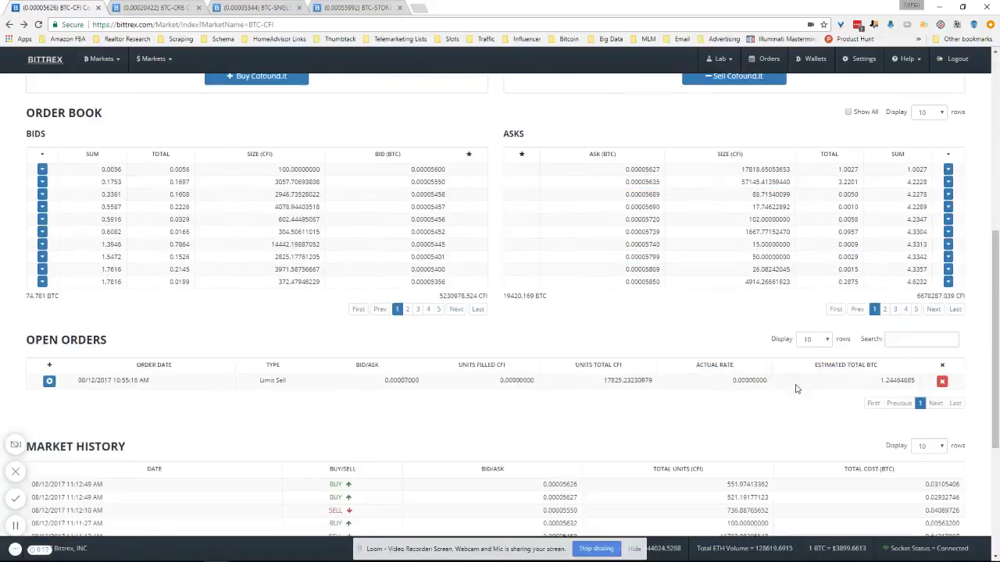
{"action": "left_click", "coordinate": [942, 380]}
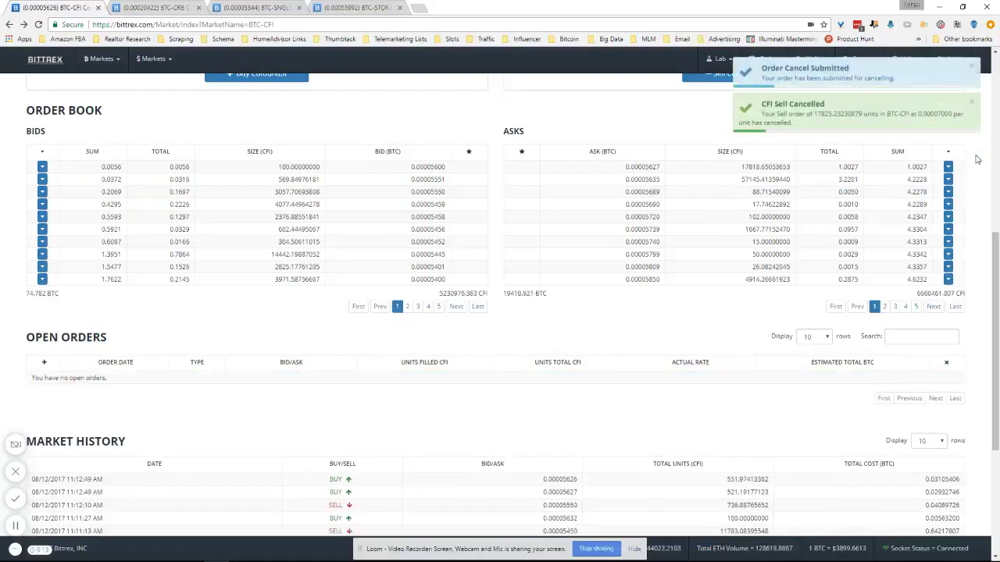
{"action": "left_click", "coordinate": [974, 68]}
{"action": "scroll", "coordinate": [953, 104], "scroll_direction": "up", "scroll_amount": 4}
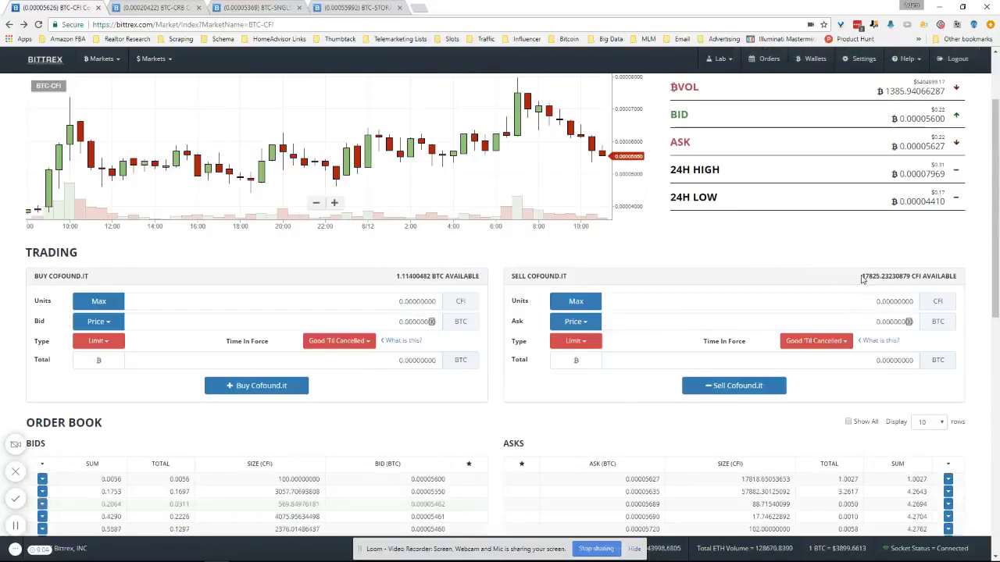
- Set the sell form to the max CFI amount as a Conditional order with a <= trigger
{"action": "scroll", "coordinate": [769, 270], "scroll_direction": "up", "scroll_amount": 2}
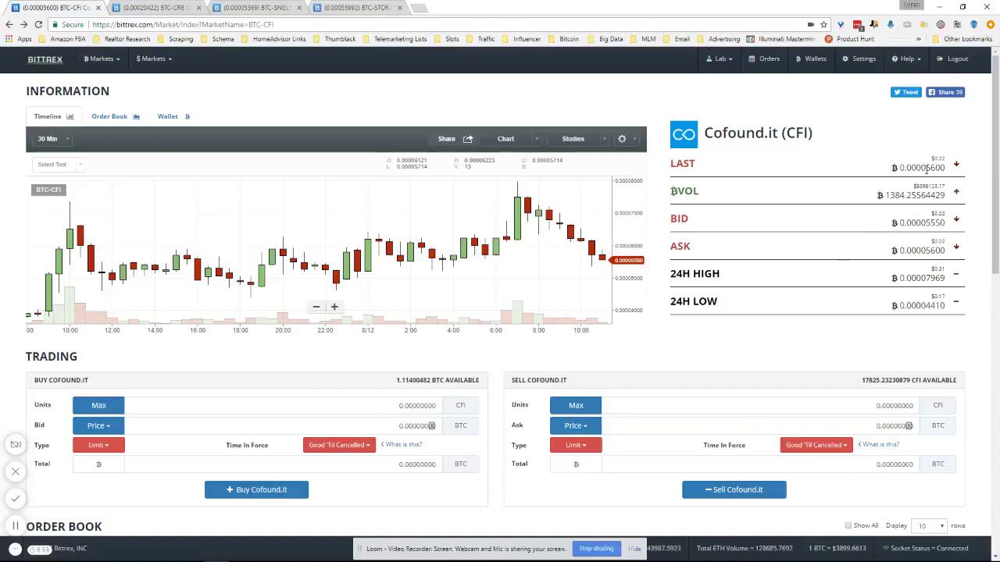
{"action": "scroll", "coordinate": [685, 292], "scroll_direction": "down", "scroll_amount": 4}
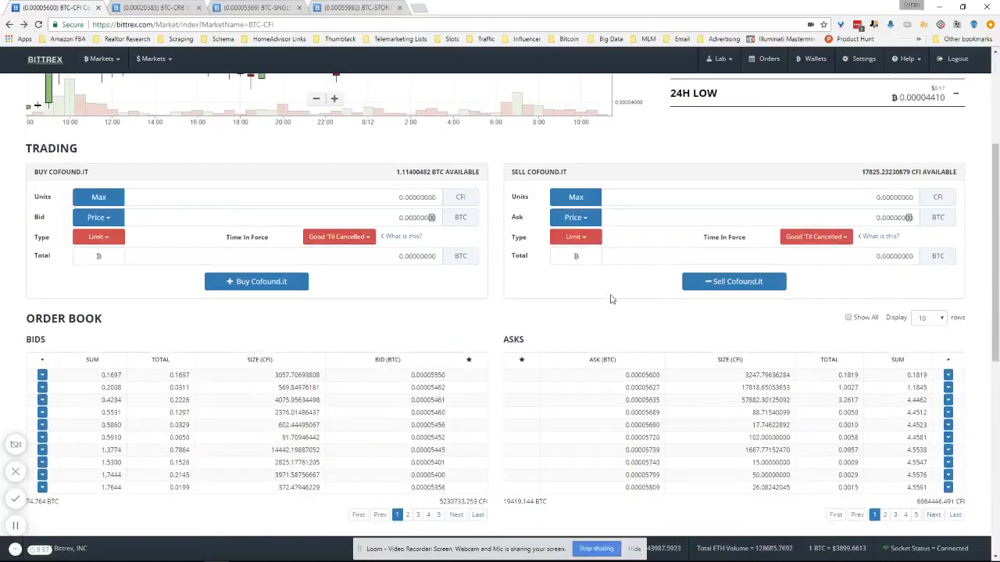
{"action": "left_click", "coordinate": [582, 200]}
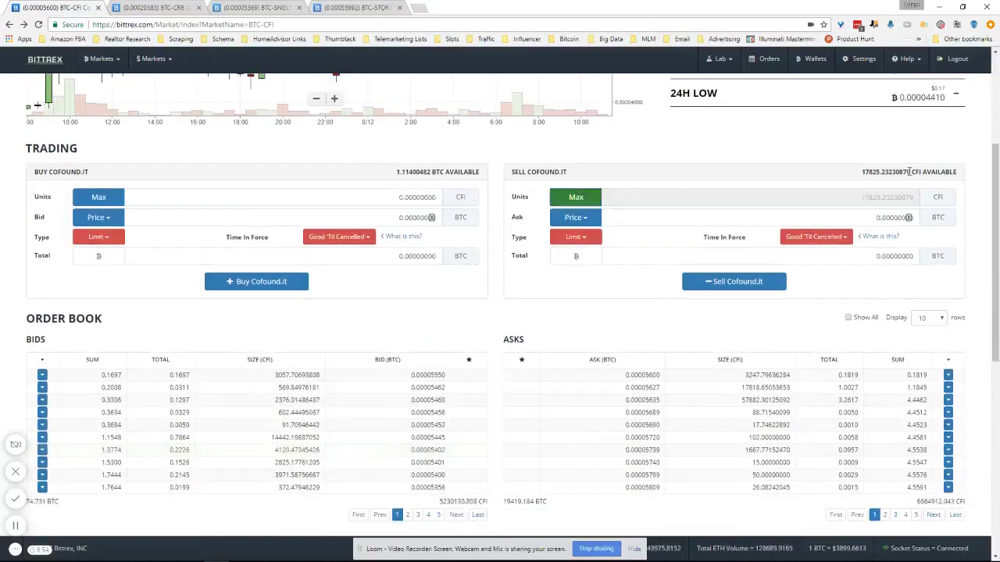
{"action": "left_click", "coordinate": [576, 237]}
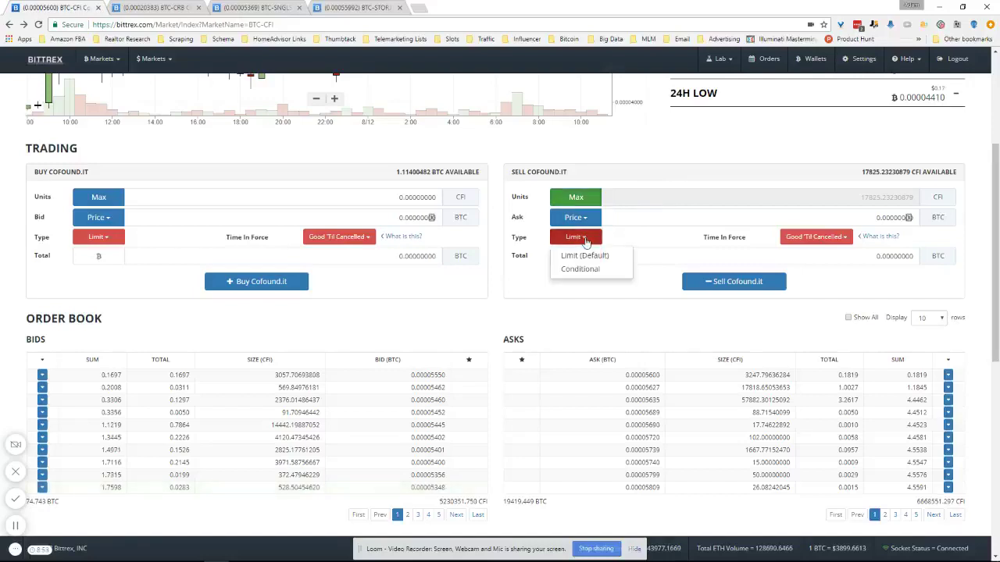
{"action": "left_click", "coordinate": [580, 269]}
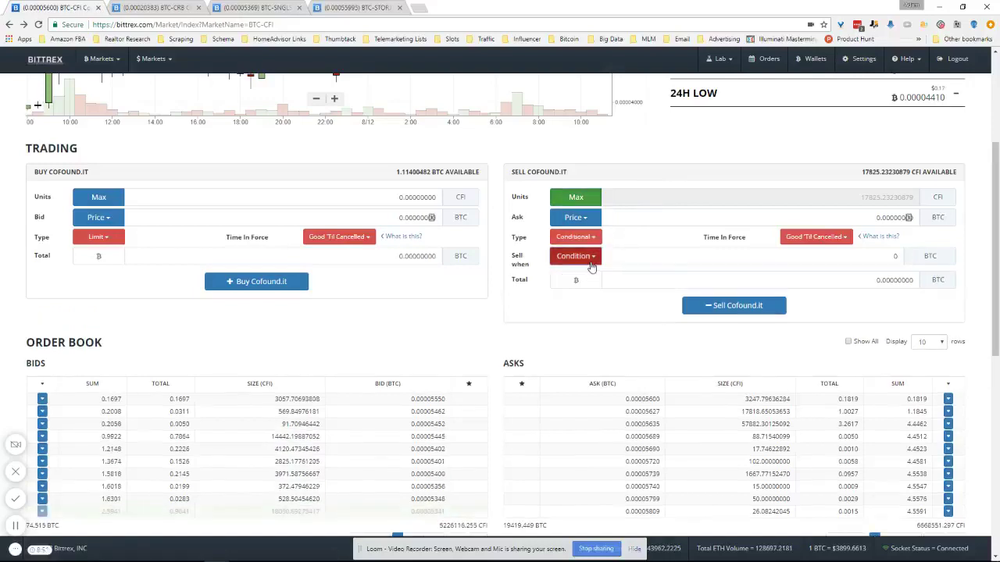
{"action": "left_click", "coordinate": [580, 258]}
{"action": "left_click", "coordinate": [598, 302]}
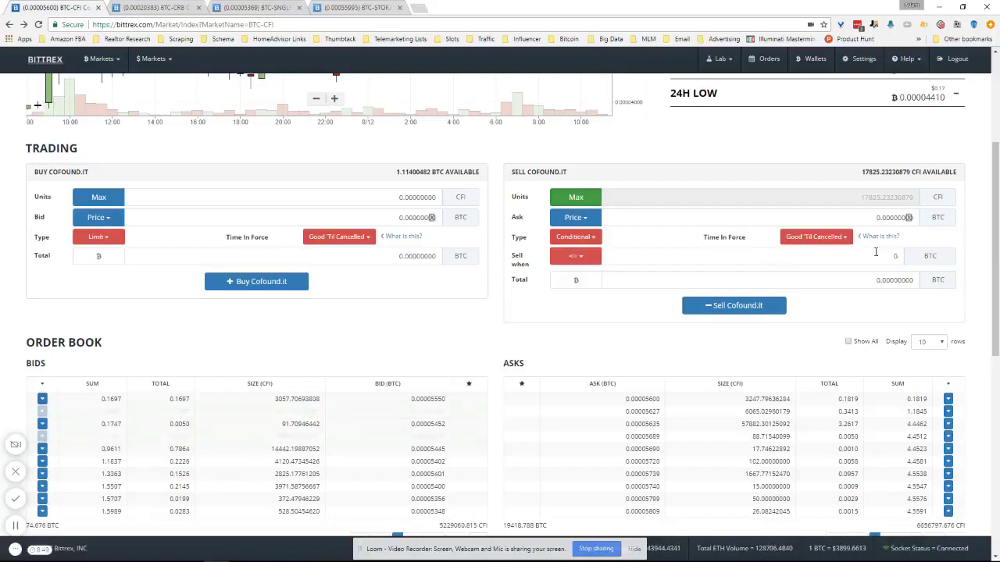
- Fill the trigger from the top ask 0.00005599 and change it to 0.00005250
{"action": "left_click", "coordinate": [905, 252]}
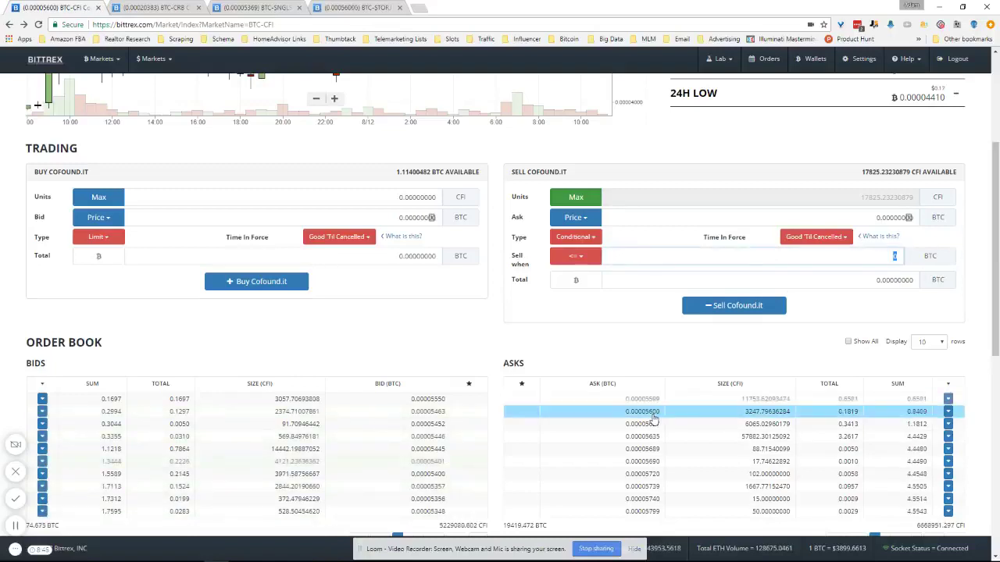
{"action": "double_click", "coordinate": [652, 416]}
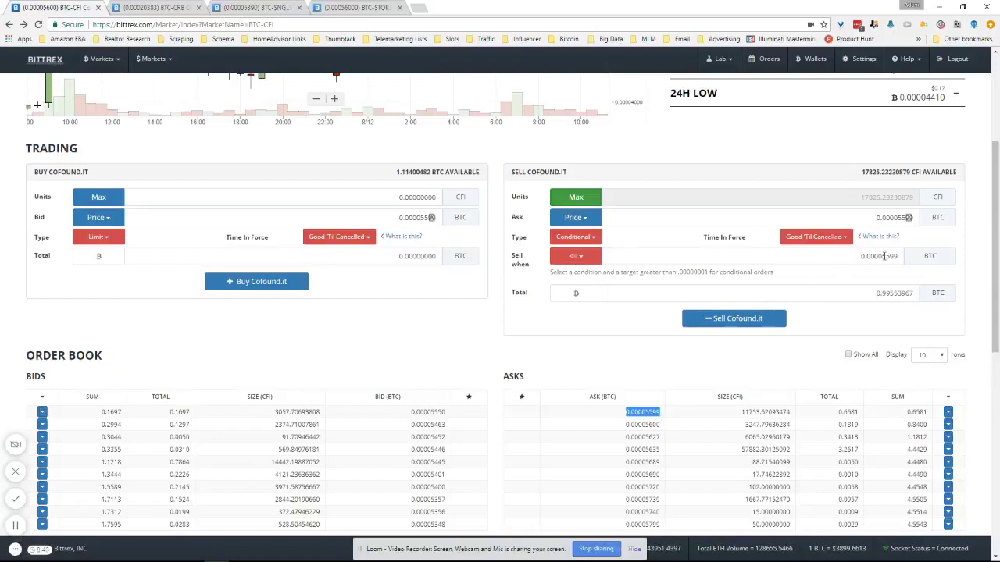
{"action": "left_click_drag", "start_coordinate": [885, 256], "coordinate": [919, 254]}
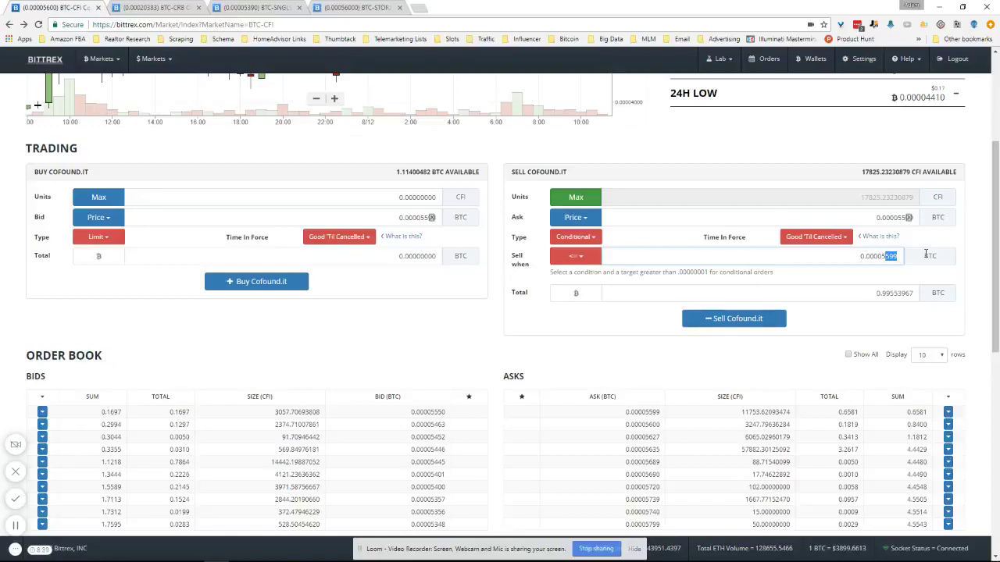
{"action": "type", "text": "250"}
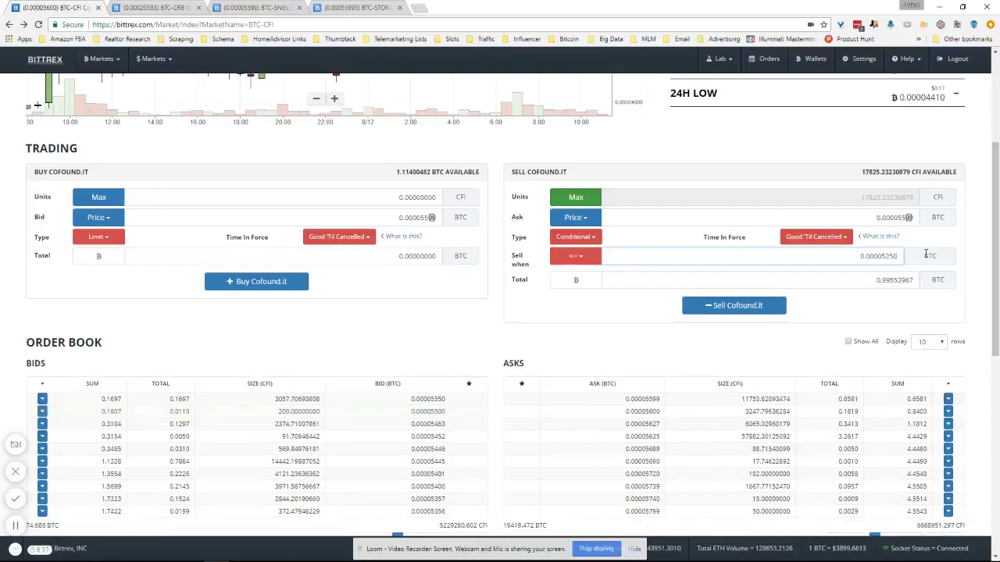
{"action": "left_click_drag", "start_coordinate": [634, 308], "coordinate": [873, 264]}
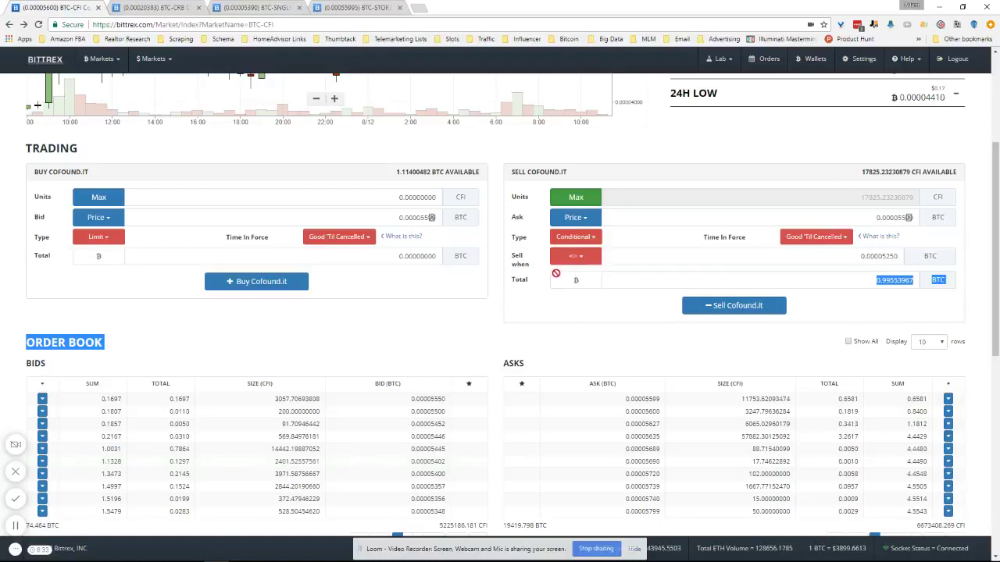
- Edit the sell ask price and let the order total recalculate
{"action": "scroll", "coordinate": [621, 270], "scroll_direction": "up", "scroll_amount": 3}
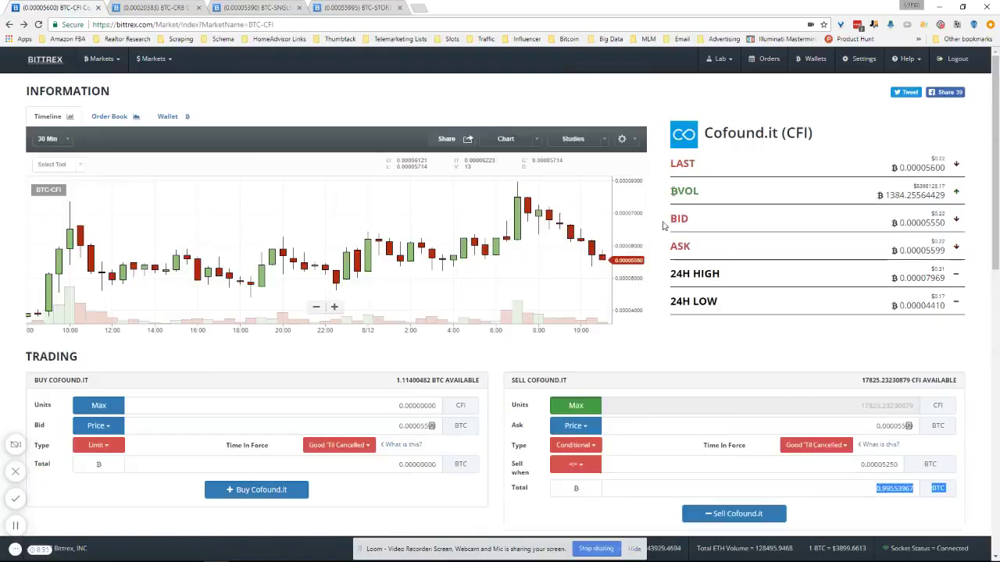
{"action": "scroll", "coordinate": [816, 242], "scroll_direction": "down", "scroll_amount": 3}
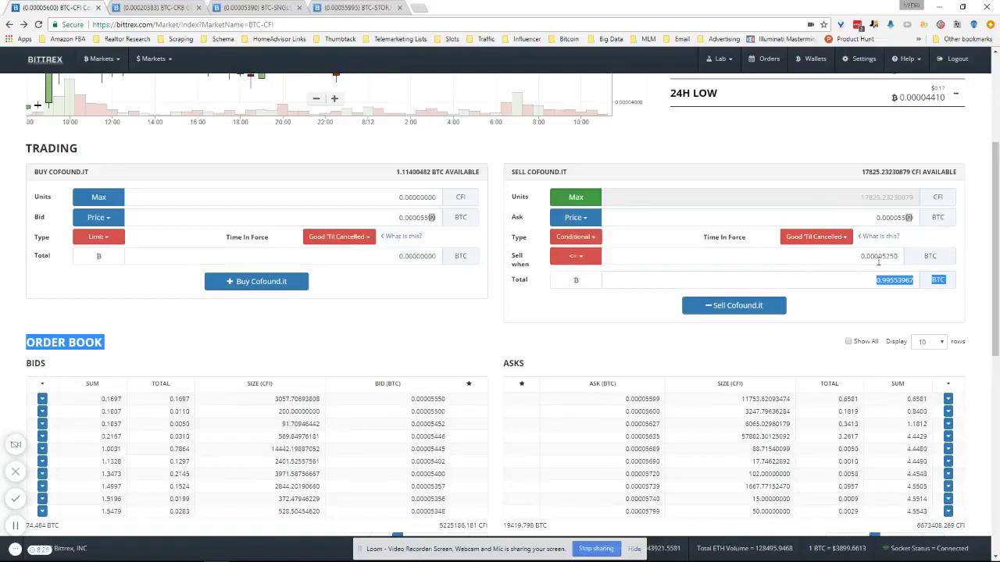
{"action": "left_click", "coordinate": [906, 217]}
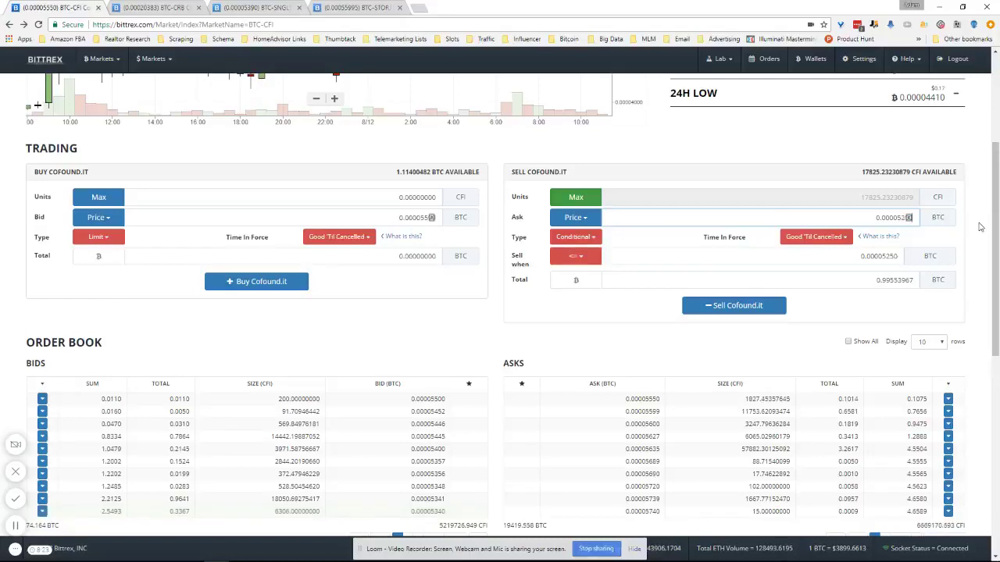
{"action": "key", "text": "Tab"}
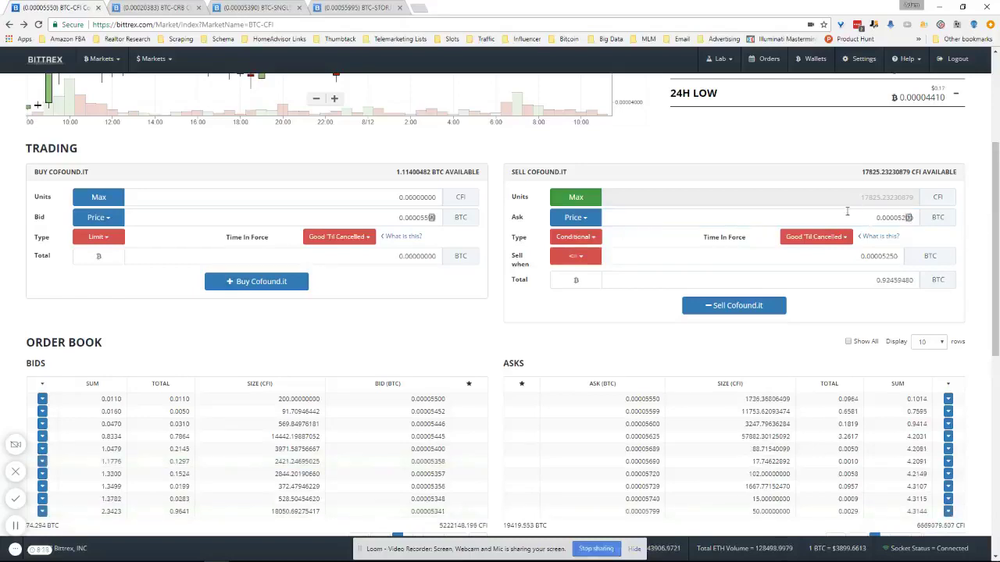
- Change the trigger price to 0.00005050 and the ask price to 0.00005000
{"action": "scroll", "coordinate": [859, 235], "scroll_direction": "up", "scroll_amount": 3}
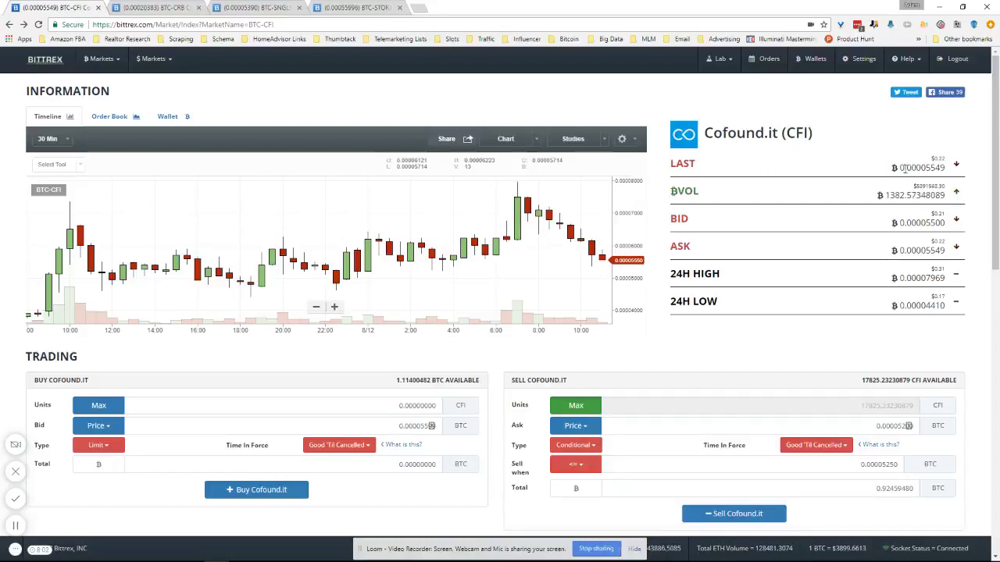
{"action": "scroll", "coordinate": [789, 270], "scroll_direction": "down", "scroll_amount": 1}
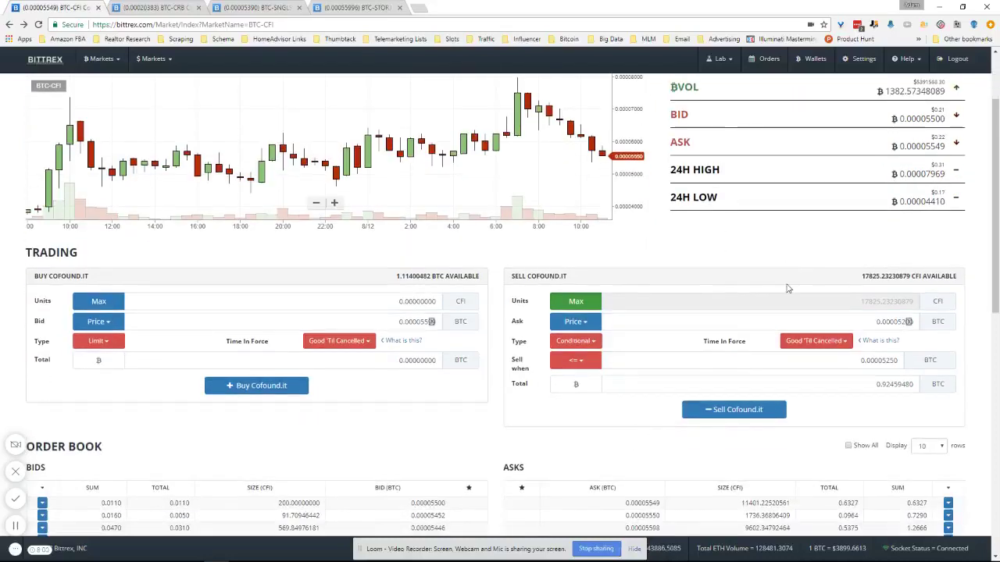
{"action": "left_click_drag", "start_coordinate": [881, 360], "coordinate": [941, 359]}
{"action": "type", "text": "050"}
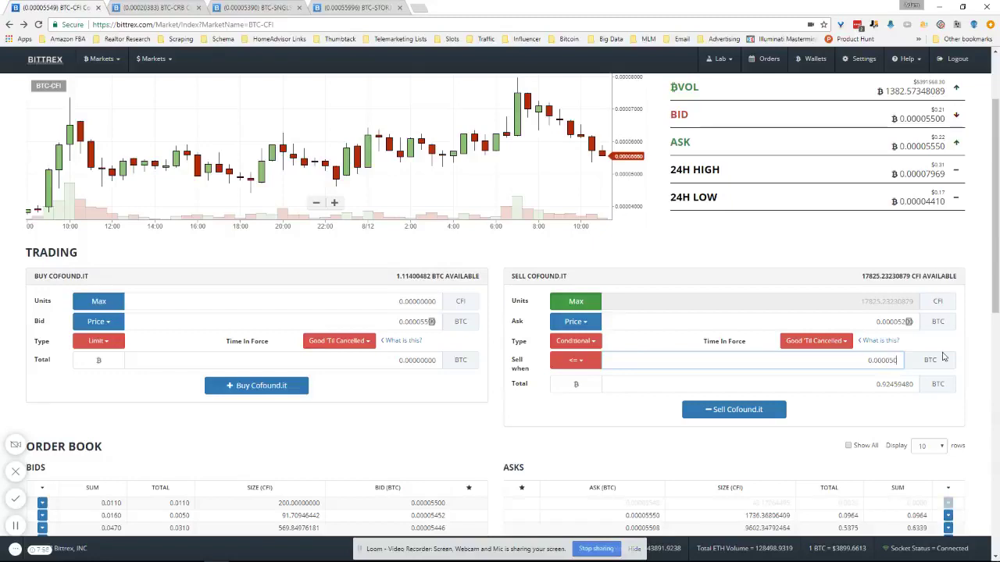
{"action": "left_click", "coordinate": [906, 322]}
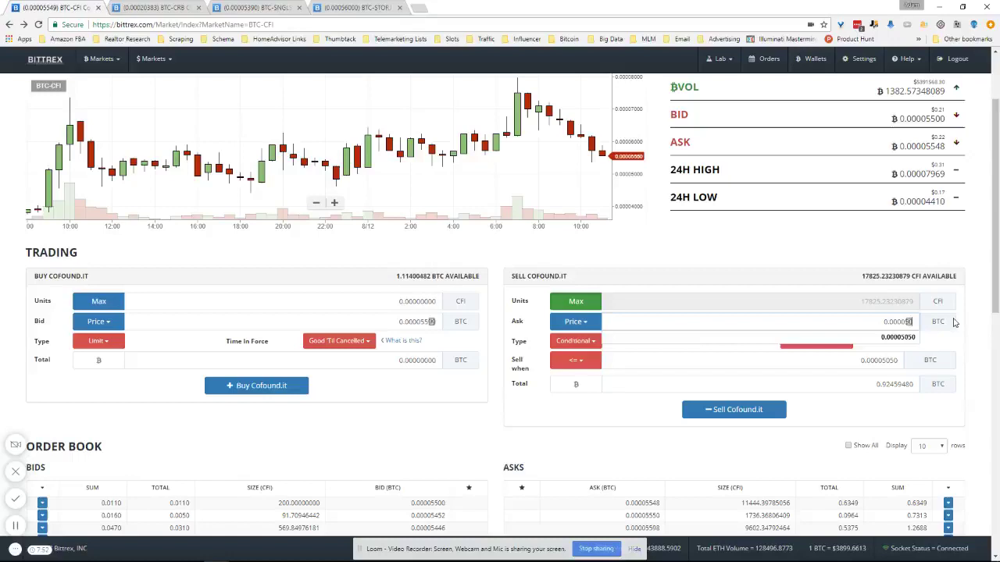
{"action": "type", "text": "0"}
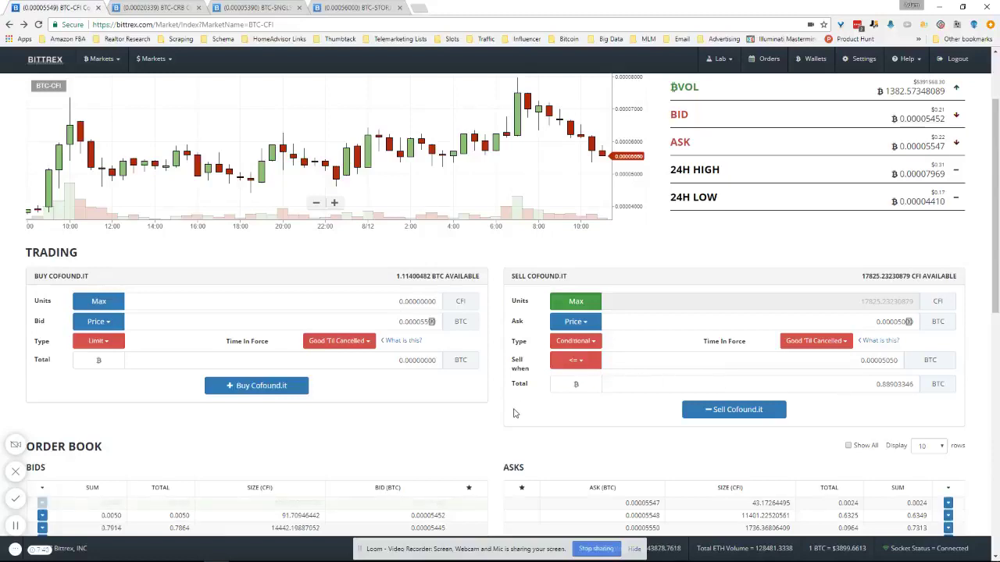
{"action": "scroll", "coordinate": [523, 410], "scroll_direction": "up", "scroll_amount": 1}
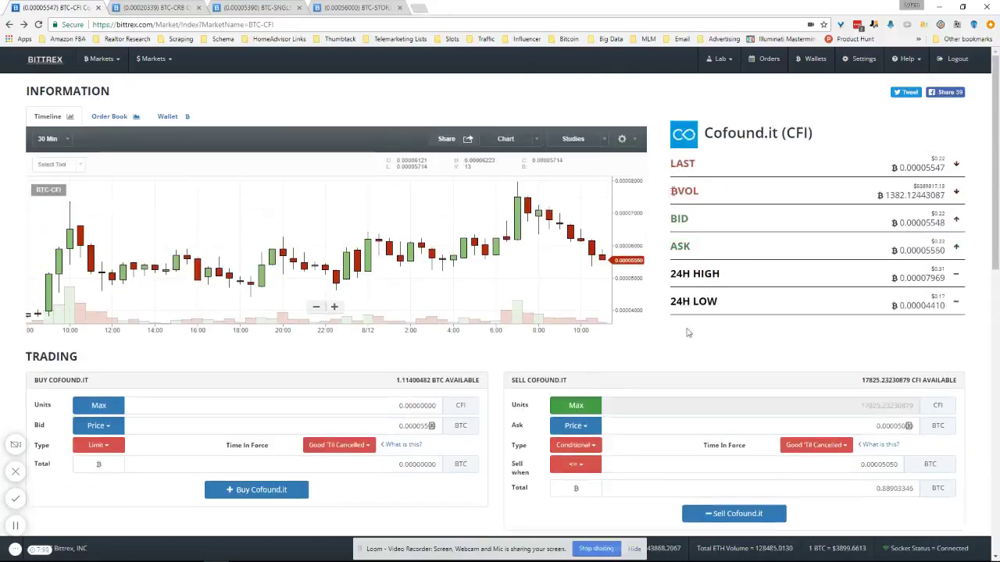
{"action": "scroll", "coordinate": [712, 334], "scroll_direction": "down", "scroll_amount": 1}
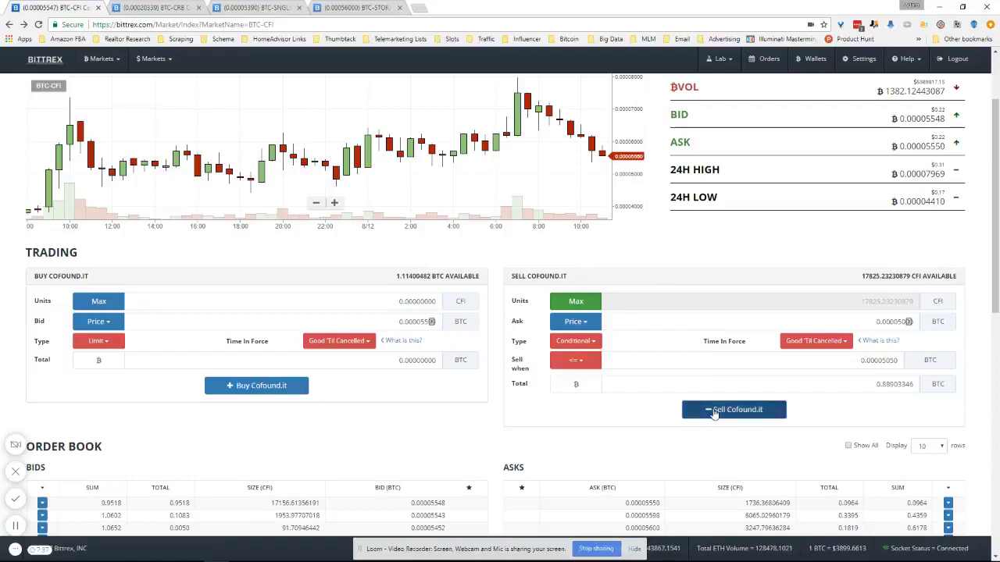
- Submit and confirm the conditional sell of 17825.23230879 CFI at 0.00005000
{"action": "left_click", "coordinate": [706, 409]}
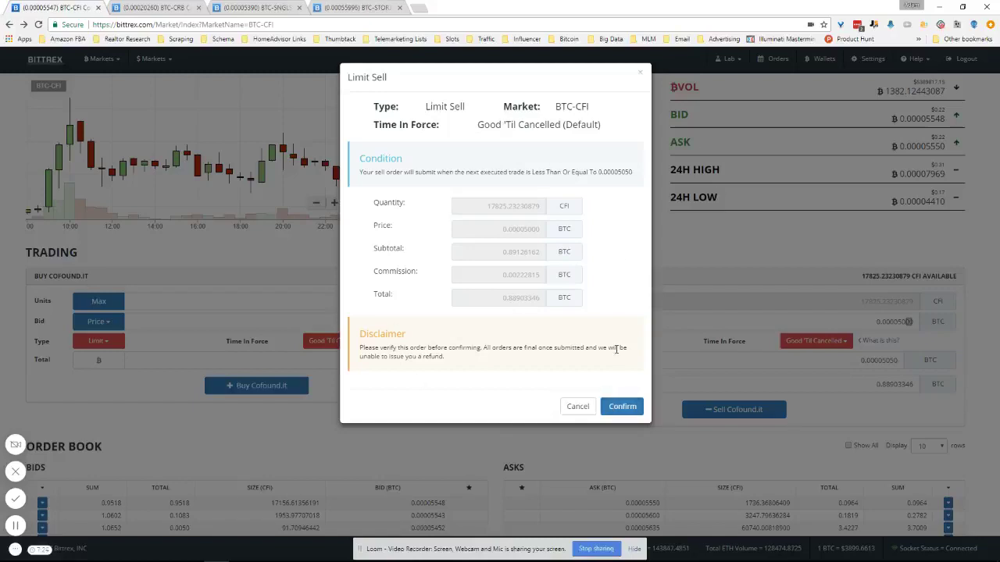
{"action": "left_click", "coordinate": [634, 412]}
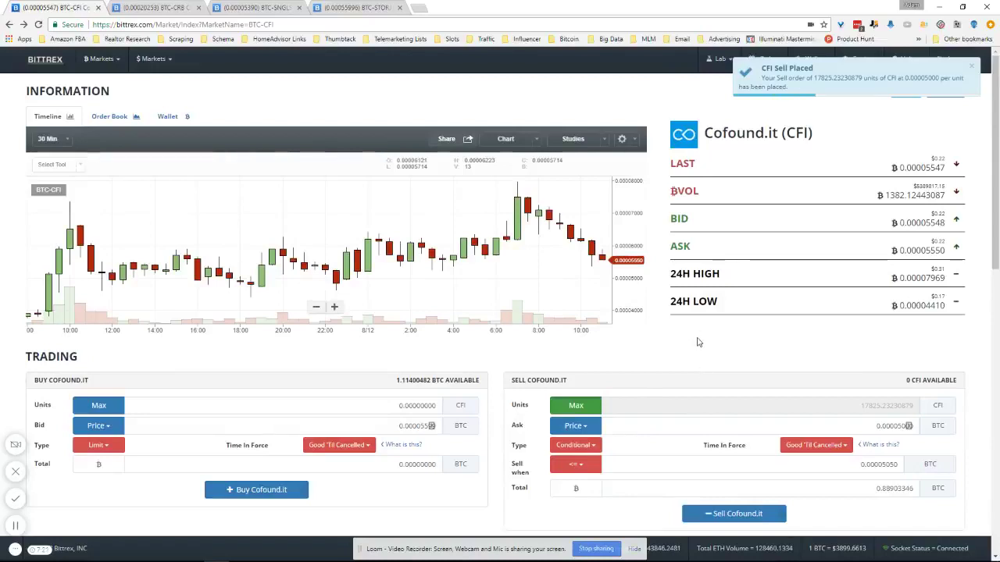
- Cancel the open 0.00005000 stop-loss sell order from Open Orders
{"action": "scroll", "coordinate": [718, 342], "scroll_direction": "down", "scroll_amount": 3}
{"action": "scroll", "coordinate": [742, 341], "scroll_direction": "down", "scroll_amount": 2}
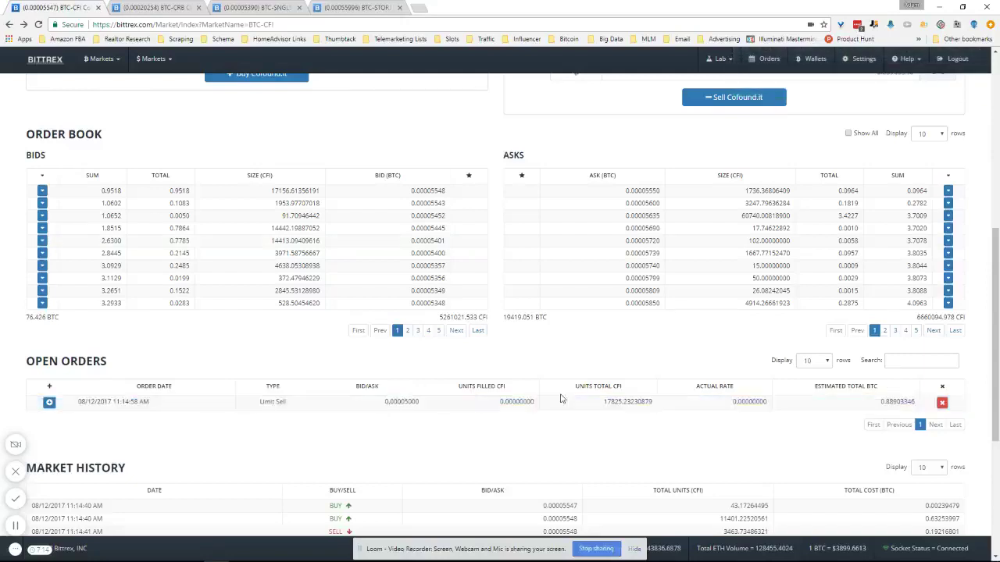
{"action": "left_click", "coordinate": [942, 403]}
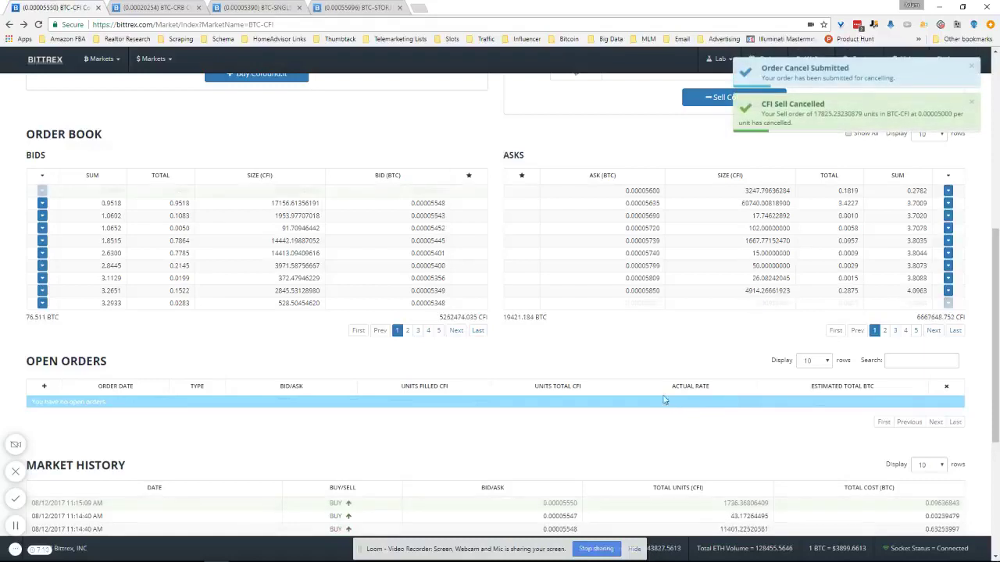
{"action": "scroll", "coordinate": [624, 364], "scroll_direction": "up", "scroll_amount": 4}
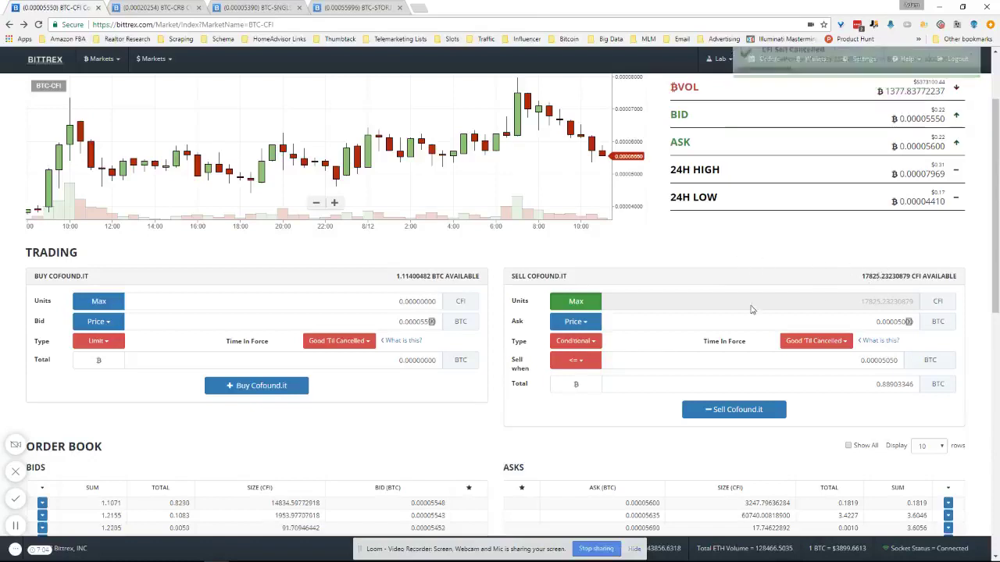
- Set the sell form to the max CFI amount as a Conditional order with a >= trigger
{"action": "left_click", "coordinate": [592, 345]}
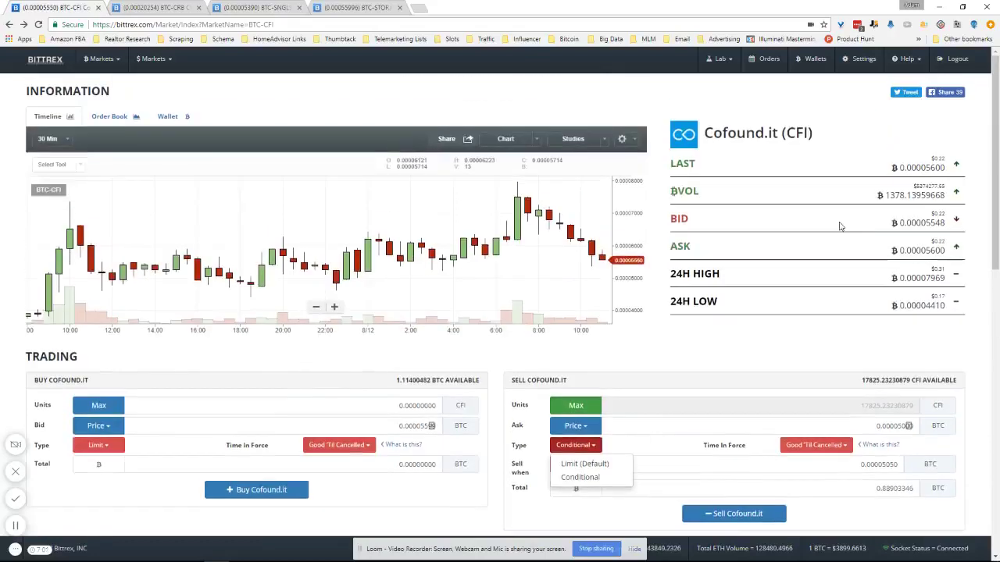
{"action": "scroll", "coordinate": [839, 224], "scroll_direction": "up", "scroll_amount": 1}
{"action": "left_click", "coordinate": [816, 327]}
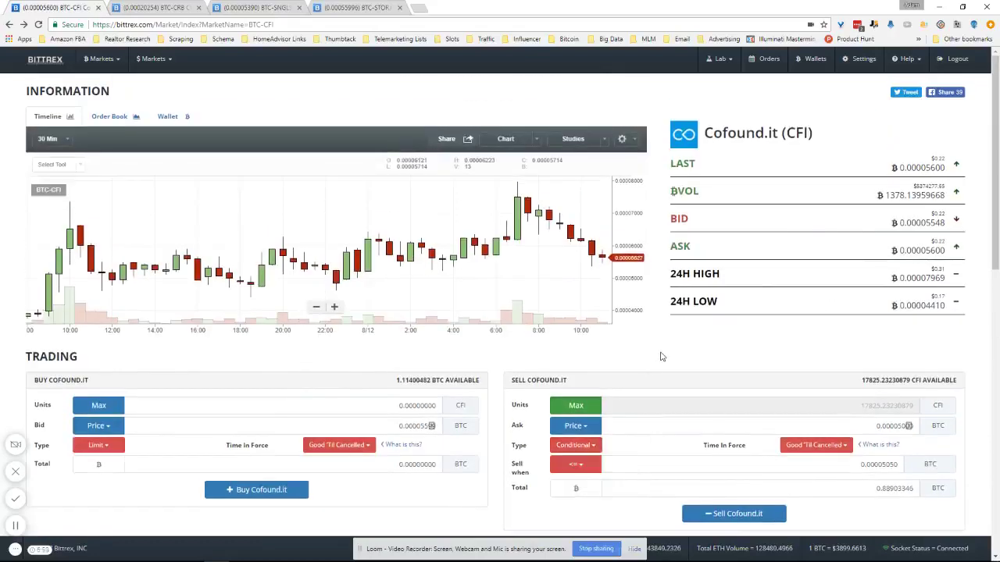
{"action": "scroll", "coordinate": [636, 391], "scroll_direction": "down", "scroll_amount": 2}
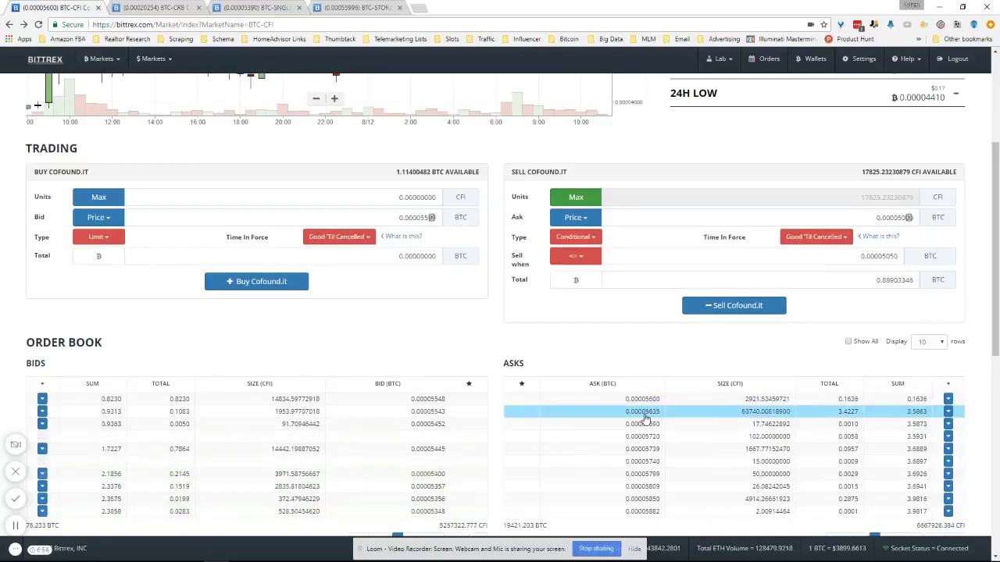
{"action": "scroll", "coordinate": [640, 379], "scroll_direction": "up", "scroll_amount": 1}
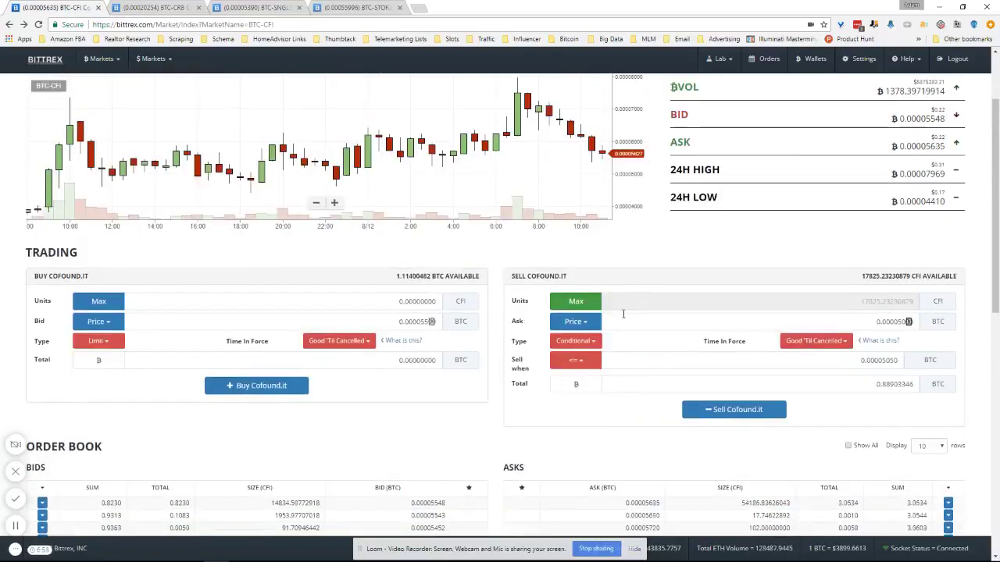
{"action": "left_click", "coordinate": [578, 302]}
{"action": "left_click", "coordinate": [585, 342]}
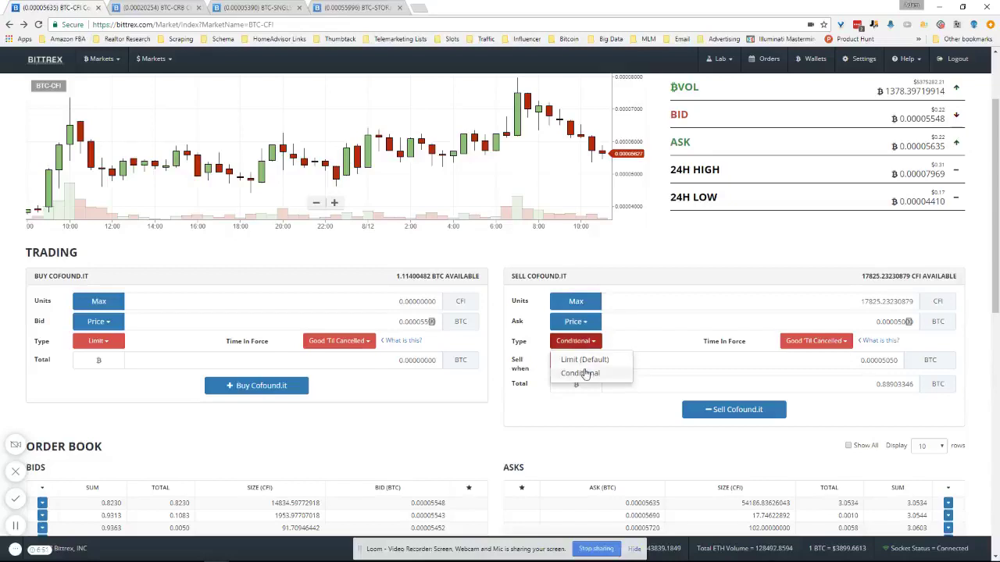
{"action": "left_click", "coordinate": [583, 373]}
{"action": "left_click", "coordinate": [585, 362]}
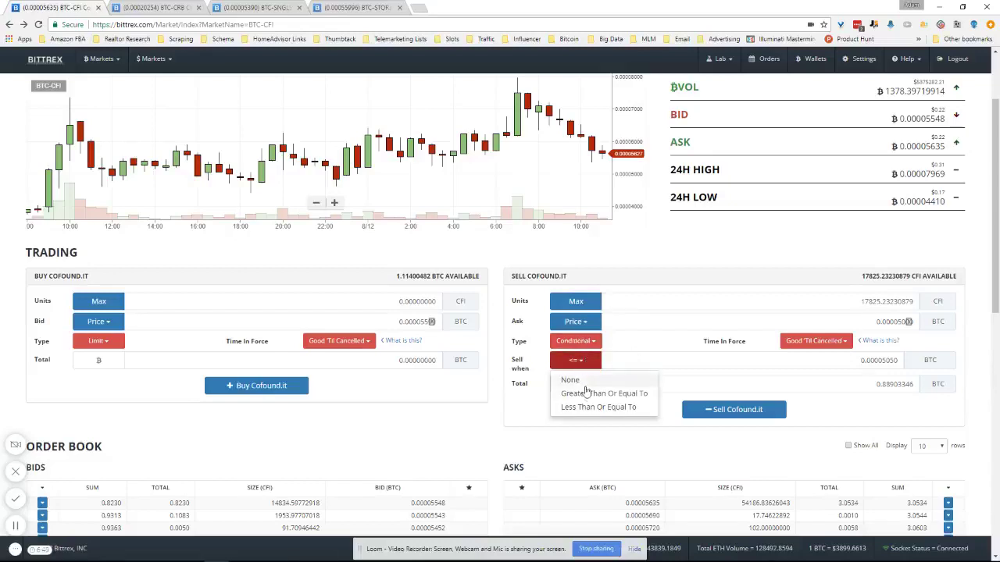
{"action": "left_click", "coordinate": [601, 393]}
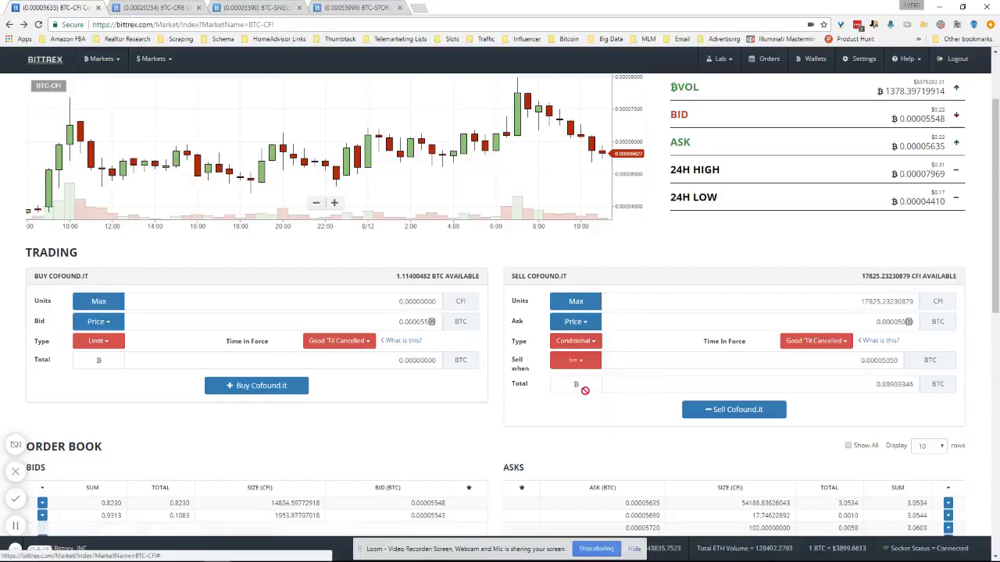
- Enter the take-profit trigger 0.00007250 and ask price 0.00007500
{"action": "left_click", "coordinate": [882, 359]}
{"action": "type", "text": "0.000072"}
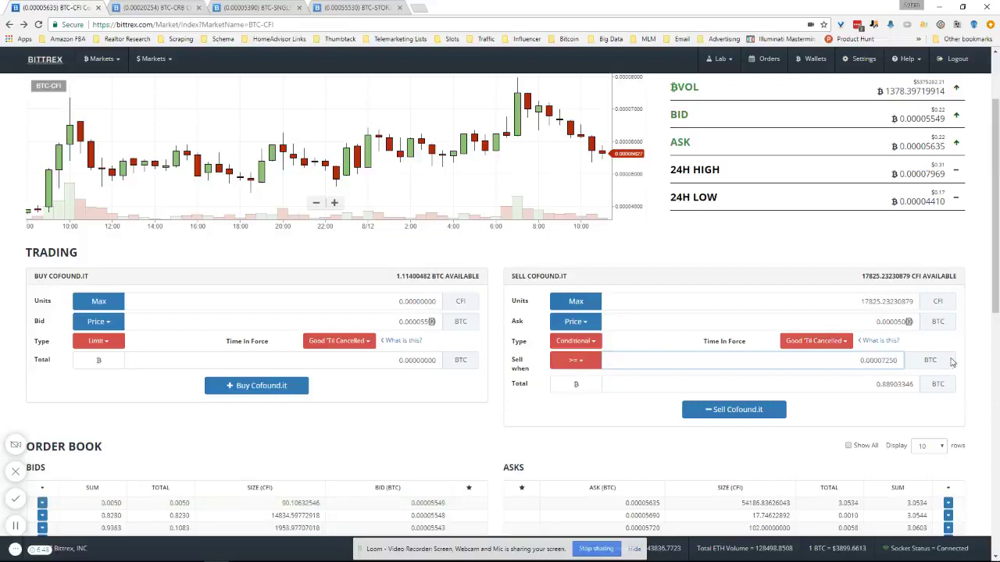
{"action": "left_click", "coordinate": [953, 360]}
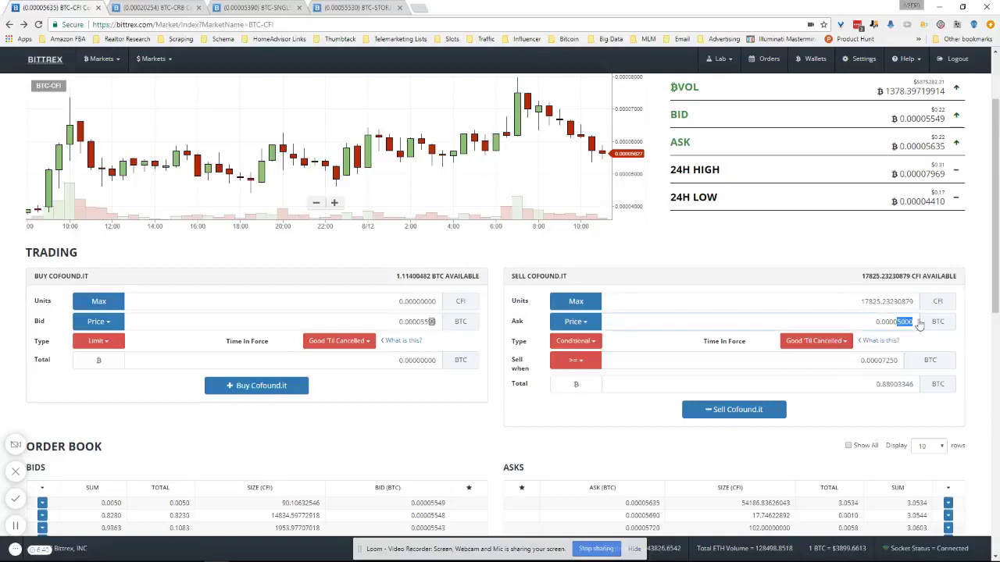
{"action": "type", "text": "7500"}
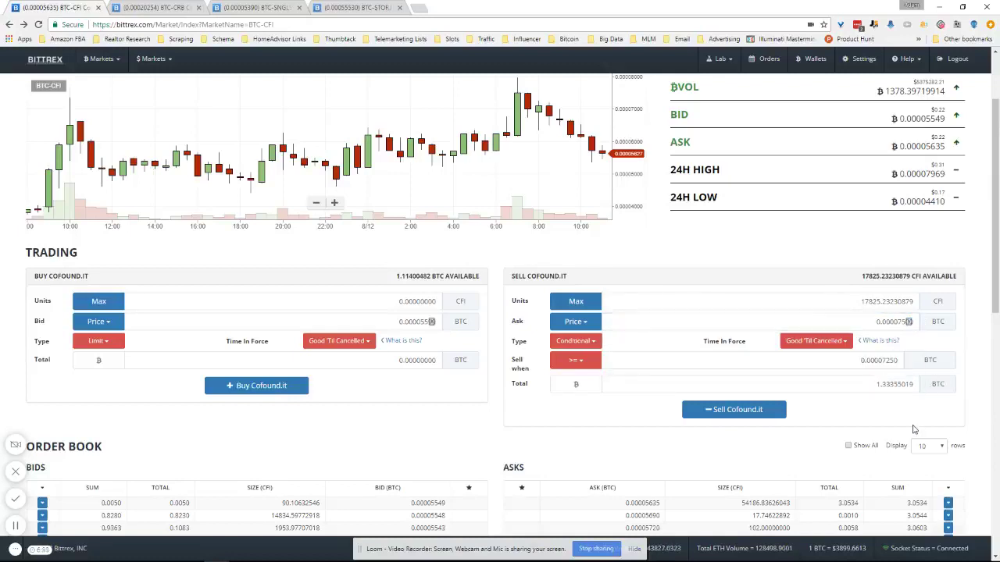
{"action": "scroll", "coordinate": [571, 198], "scroll_direction": "down", "scroll_amount": 3}
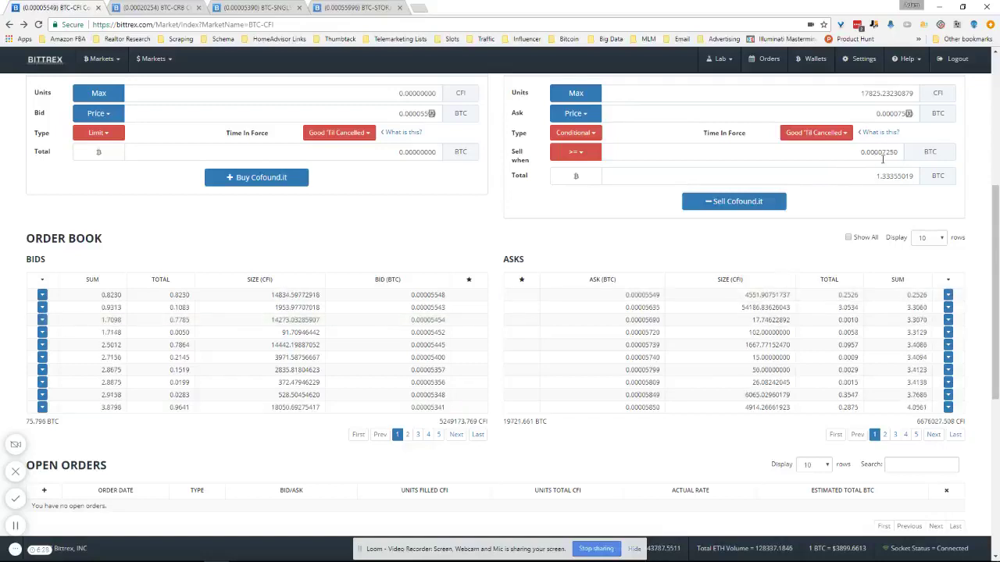
{"action": "scroll", "coordinate": [875, 156], "scroll_direction": "up", "scroll_amount": 1}
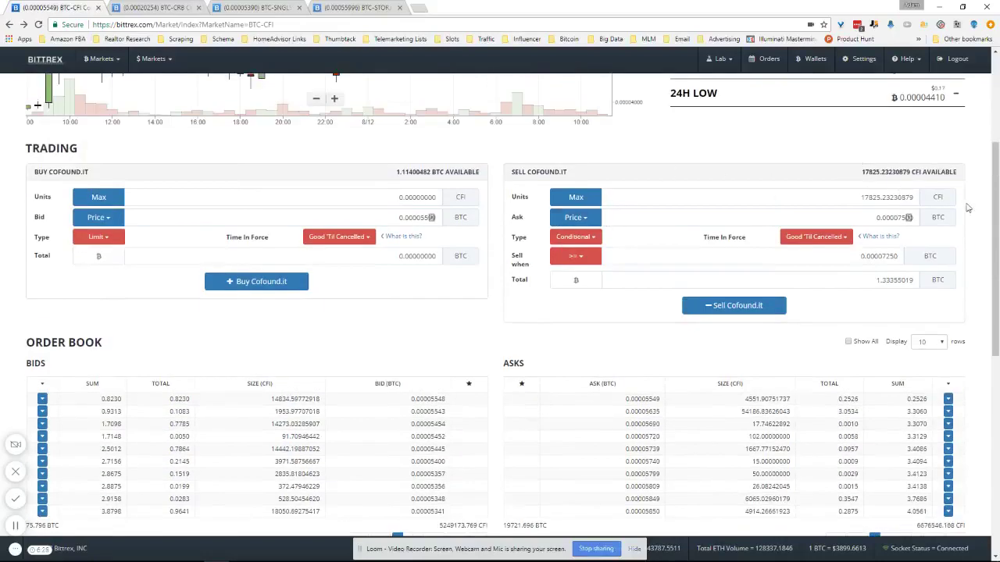